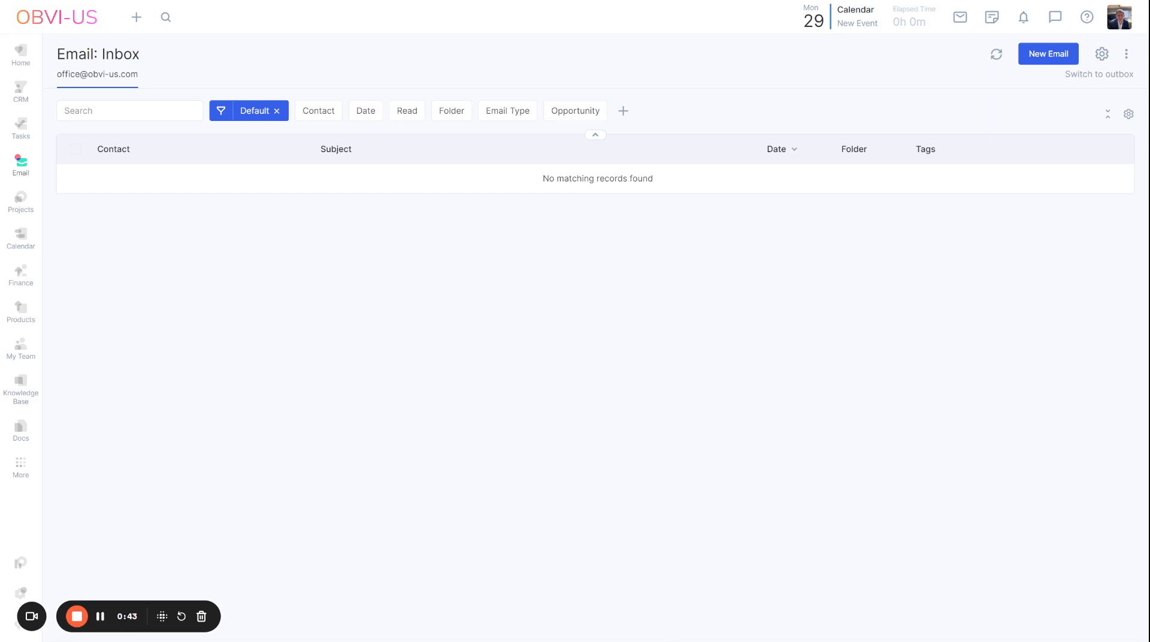
Step: Start a new Task automation rule for the email inbox
click(25, 174)
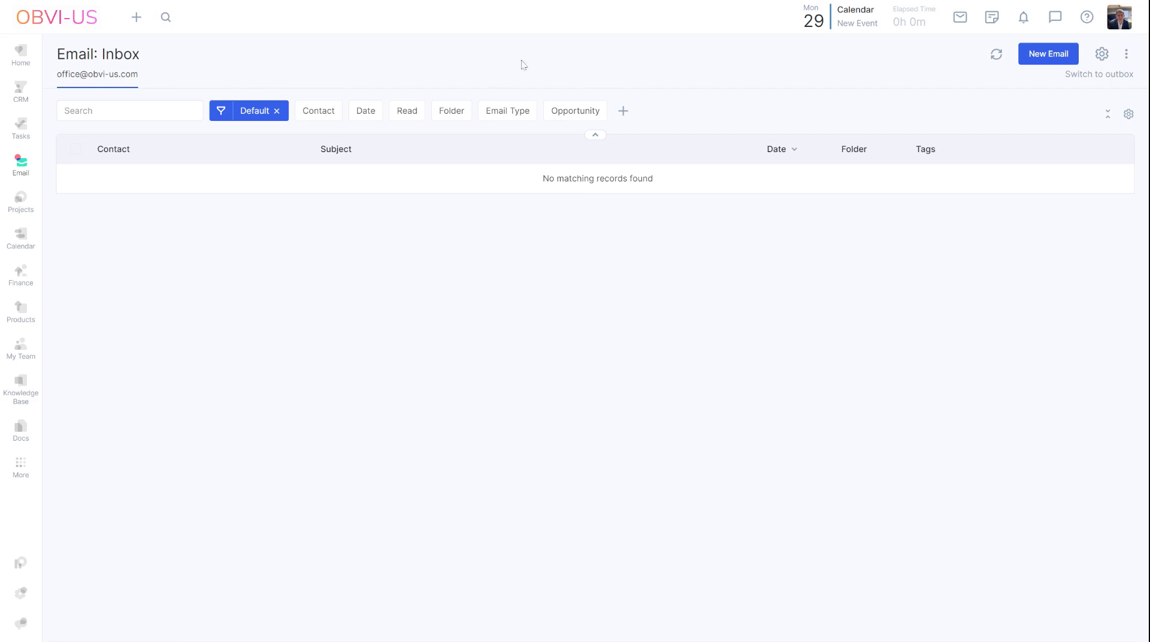
click(1126, 55)
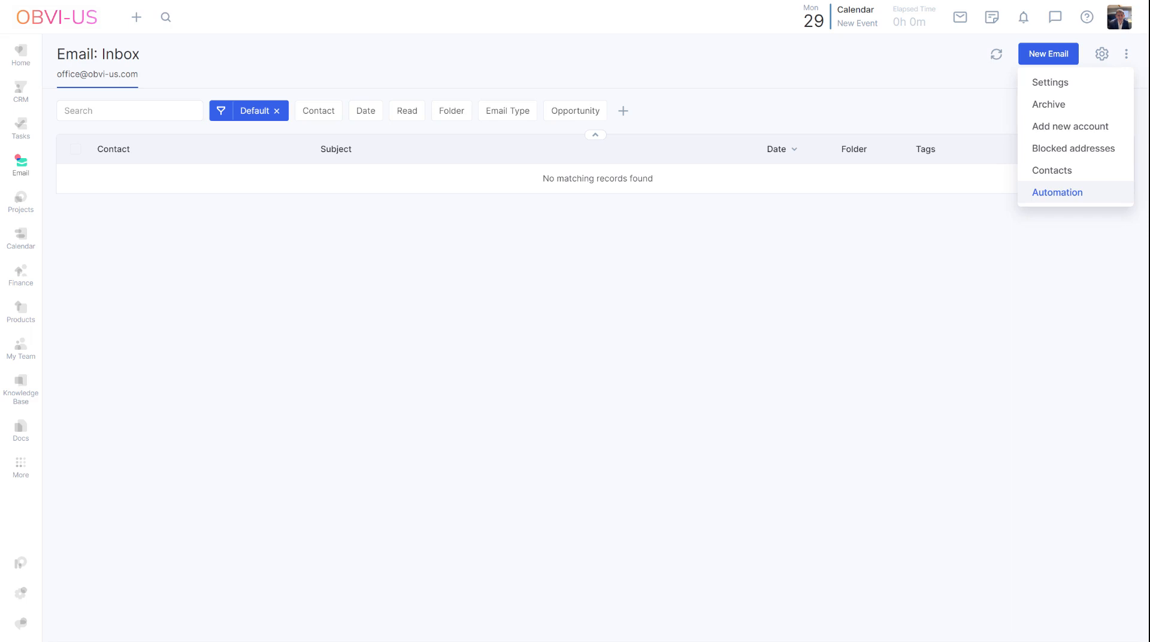
click(1086, 193)
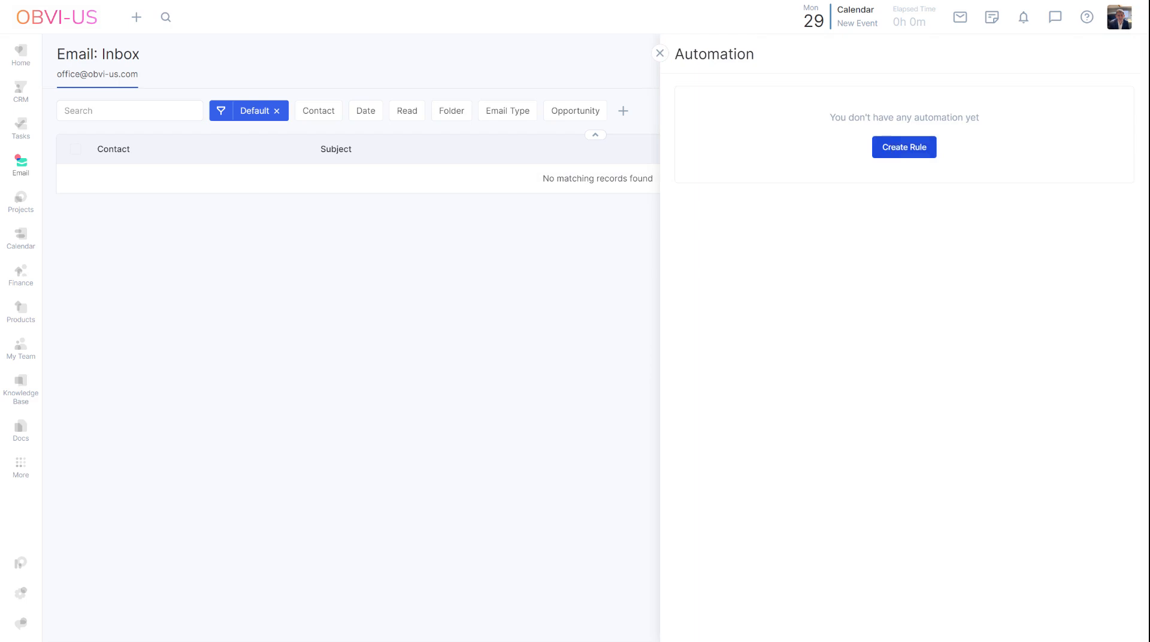
click(891, 147)
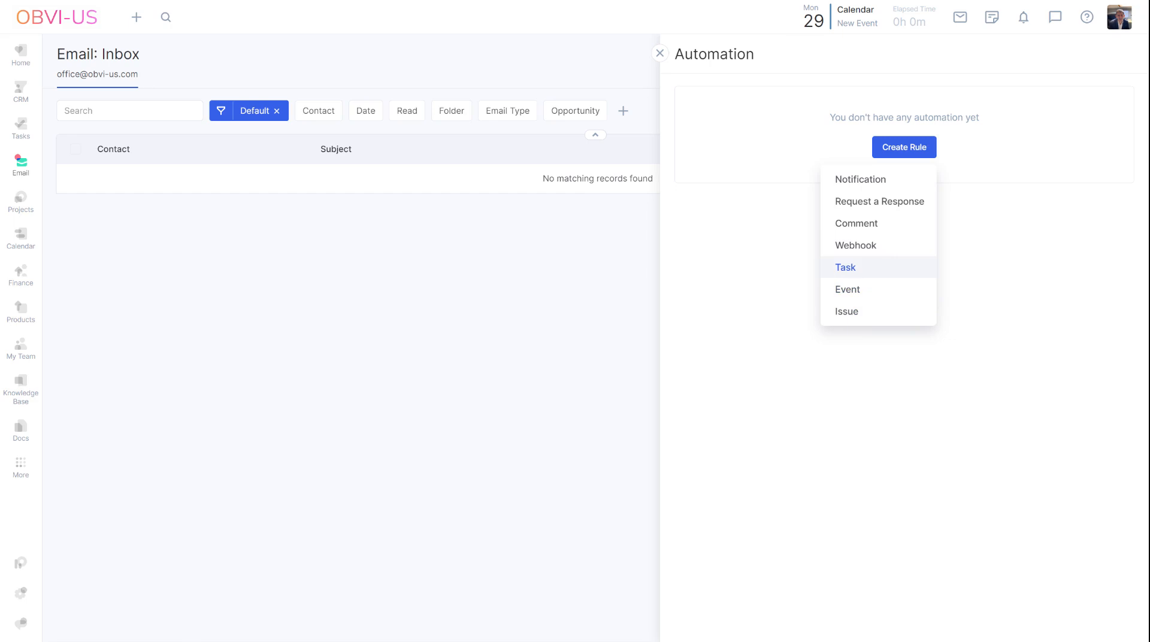
click(869, 274)
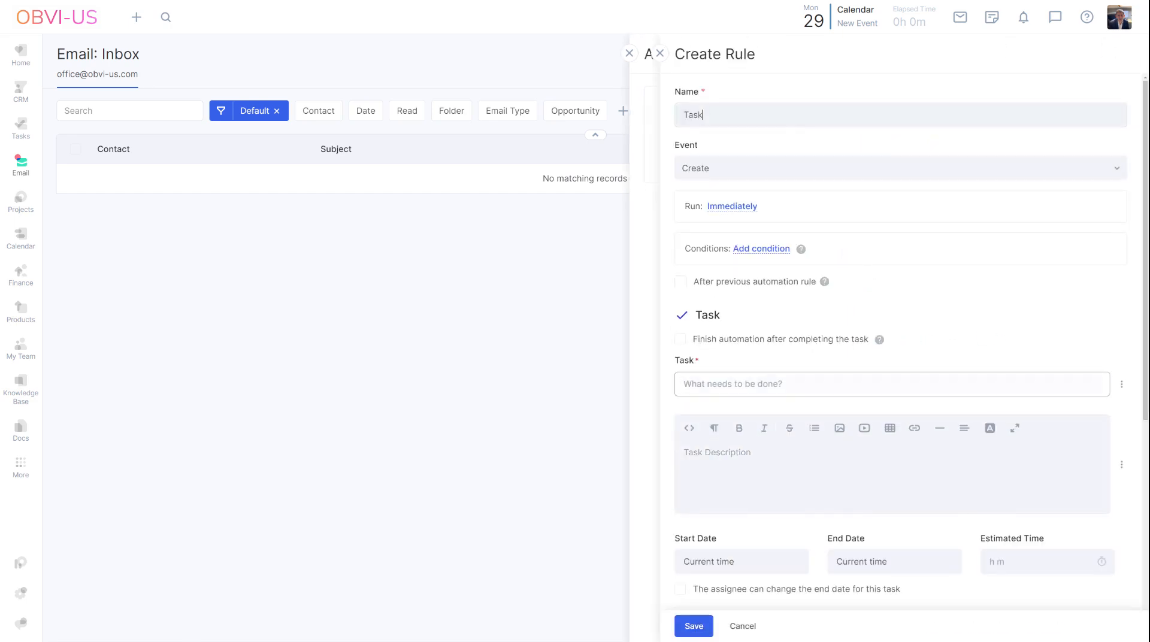
Step: Name the rule "Flowlu task" and choose Create as its triggering event
key(BackSpace)
key(BackSpace)
key(BackSpace)
key(BackSpace)
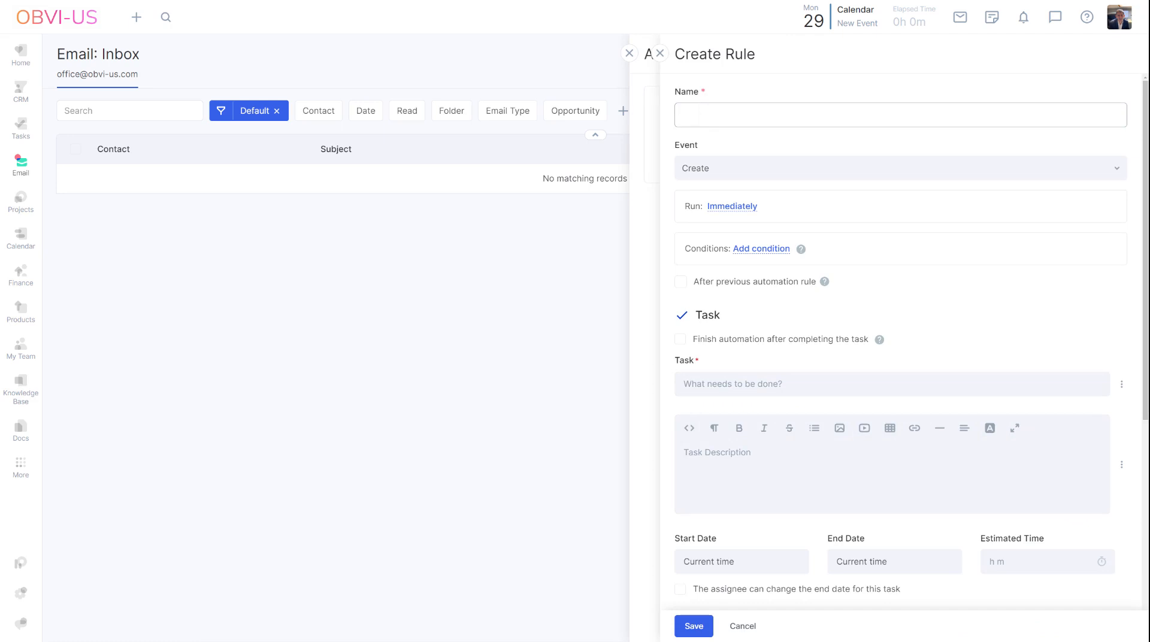
text(Flowlu task)
click(792, 175)
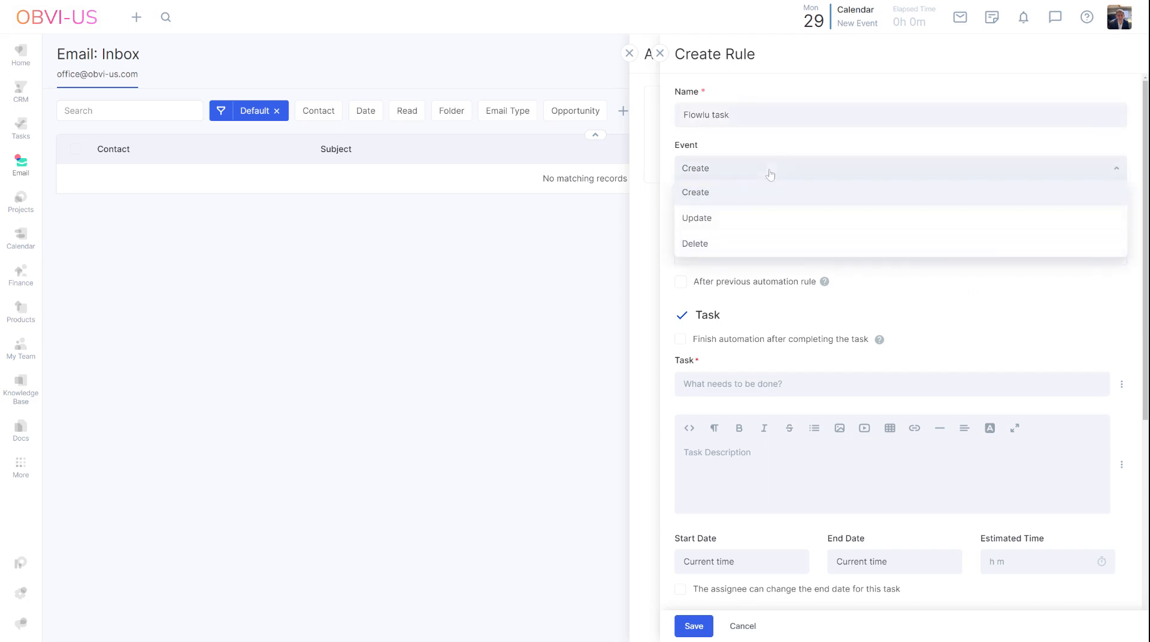
click(770, 195)
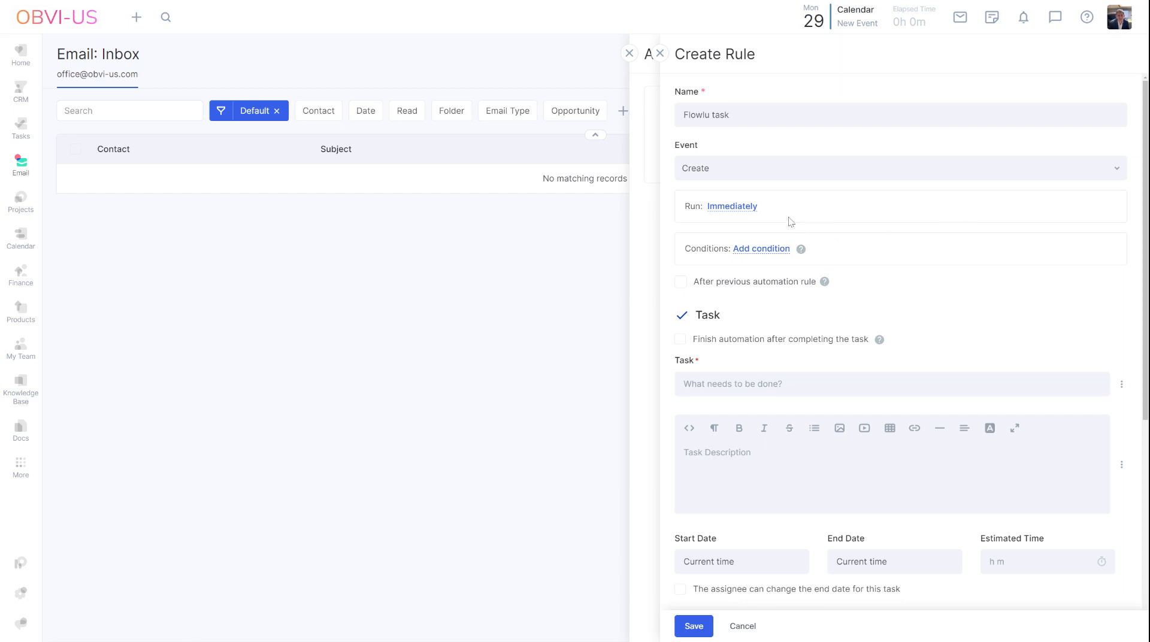
Step: Expand the rule's run timing options and set the delay unit to days, leaving Immediately selected
click(743, 211)
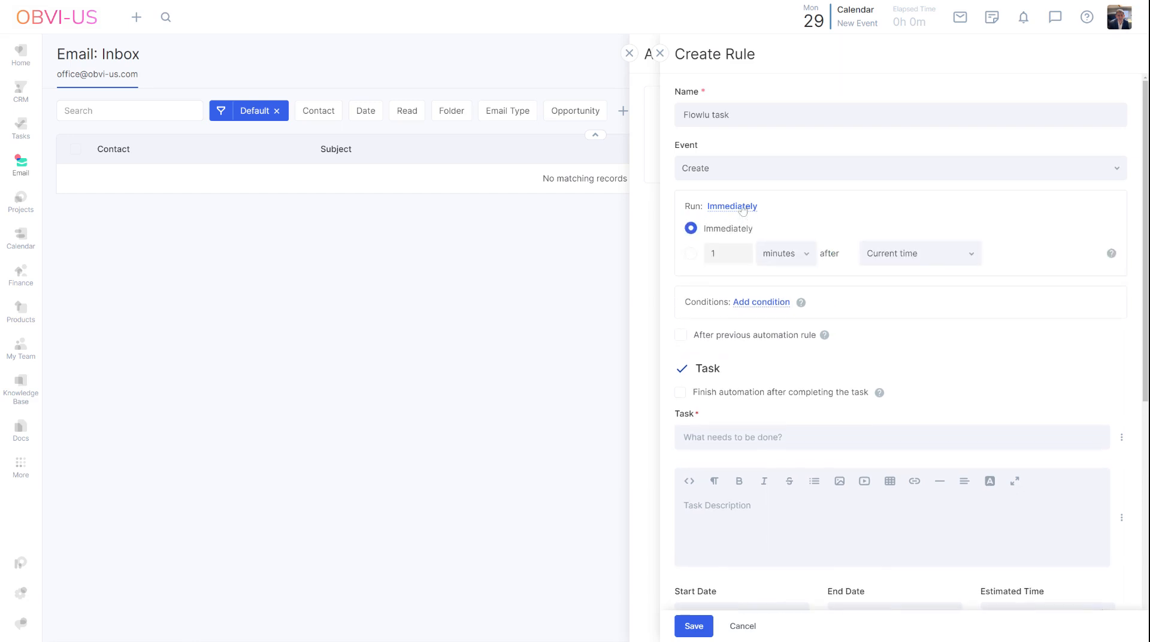
click(805, 257)
click(791, 283)
Step: Add a condition to the rule that the email Subject contains "Flowlu"
scroll(925, 321, down, 1)
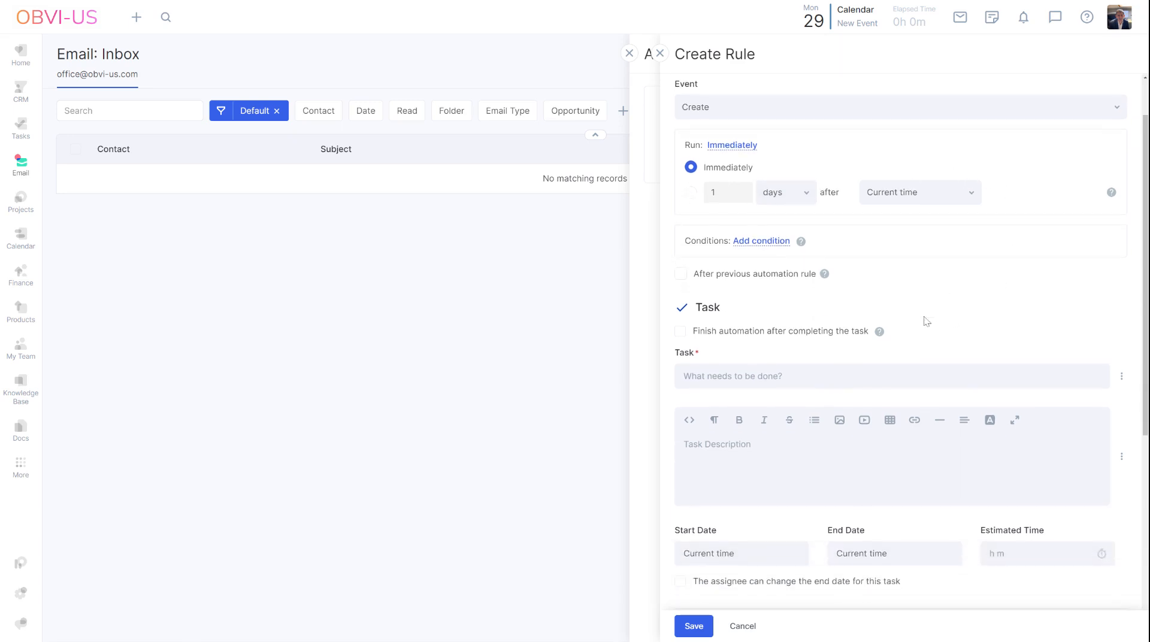
scroll(879, 267, down, 1)
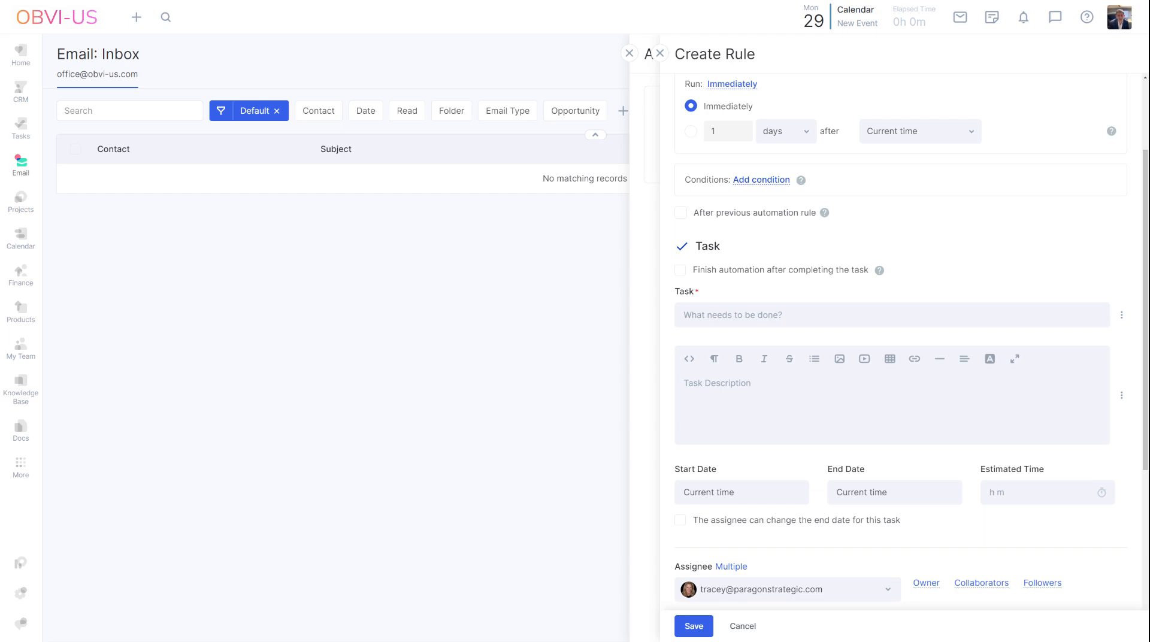
click(763, 182)
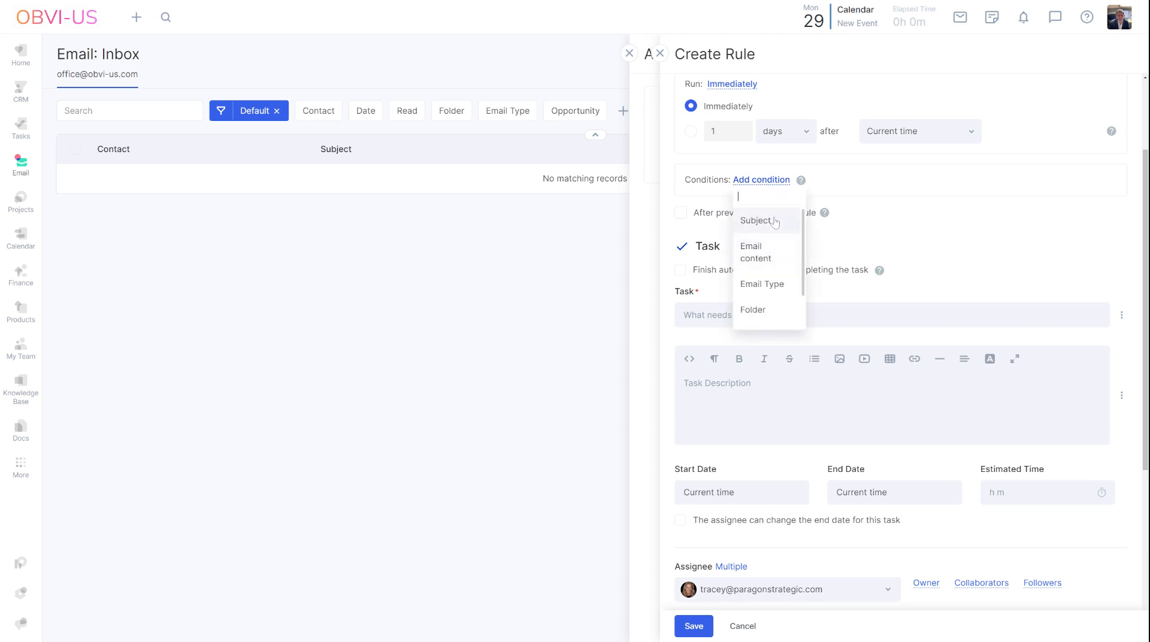
scroll(772, 252, down, 1)
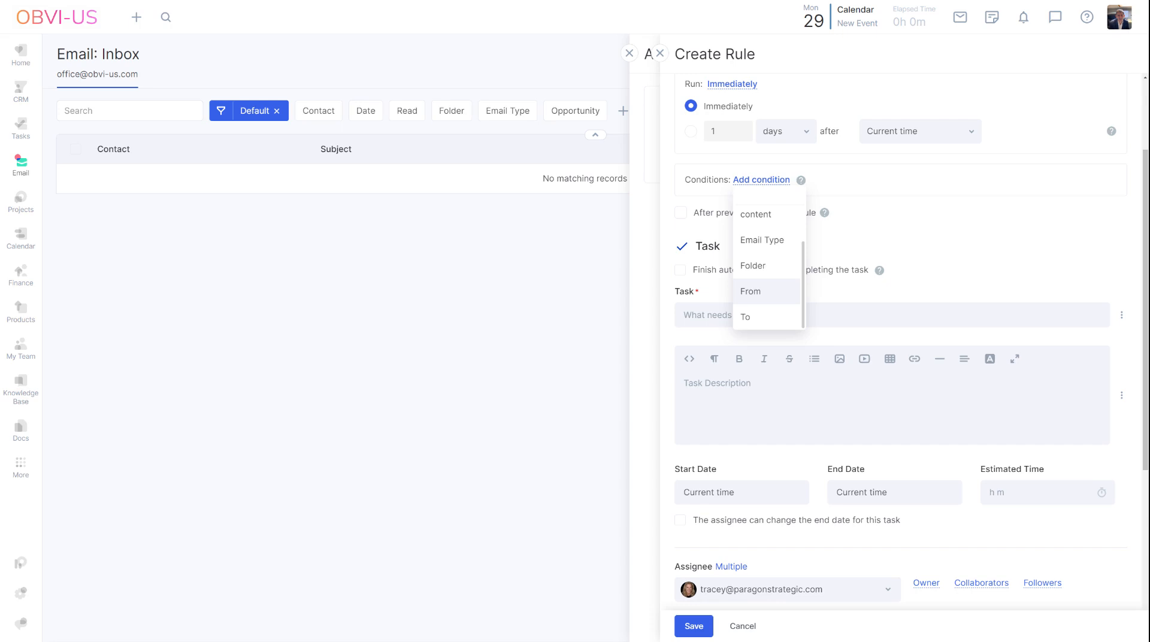
scroll(767, 287, up, 3)
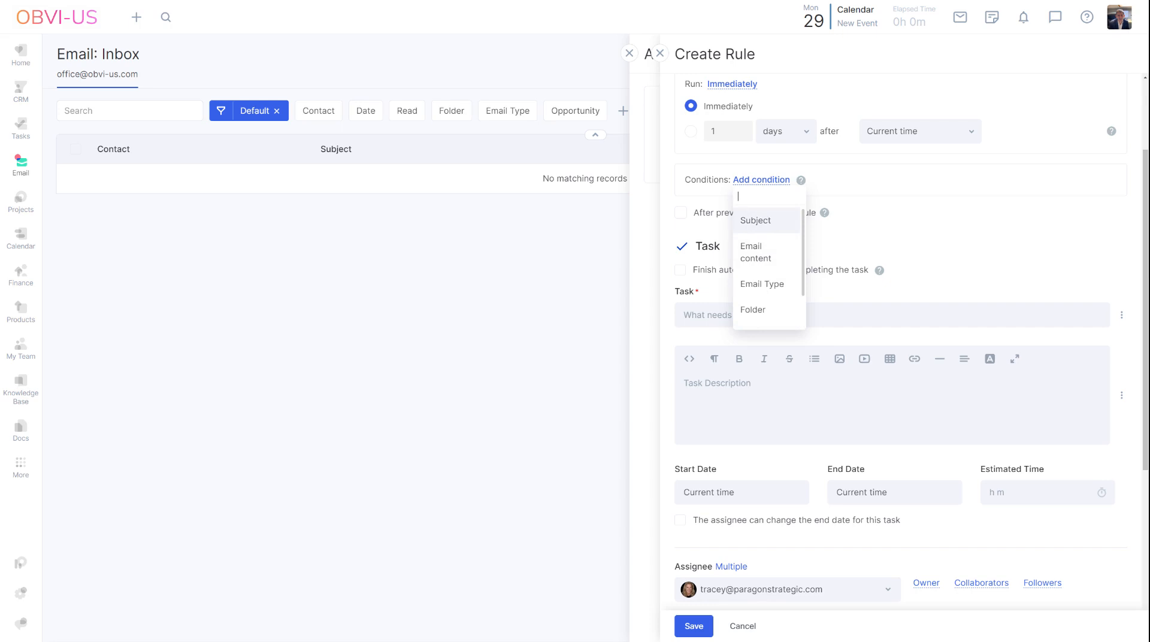
click(763, 222)
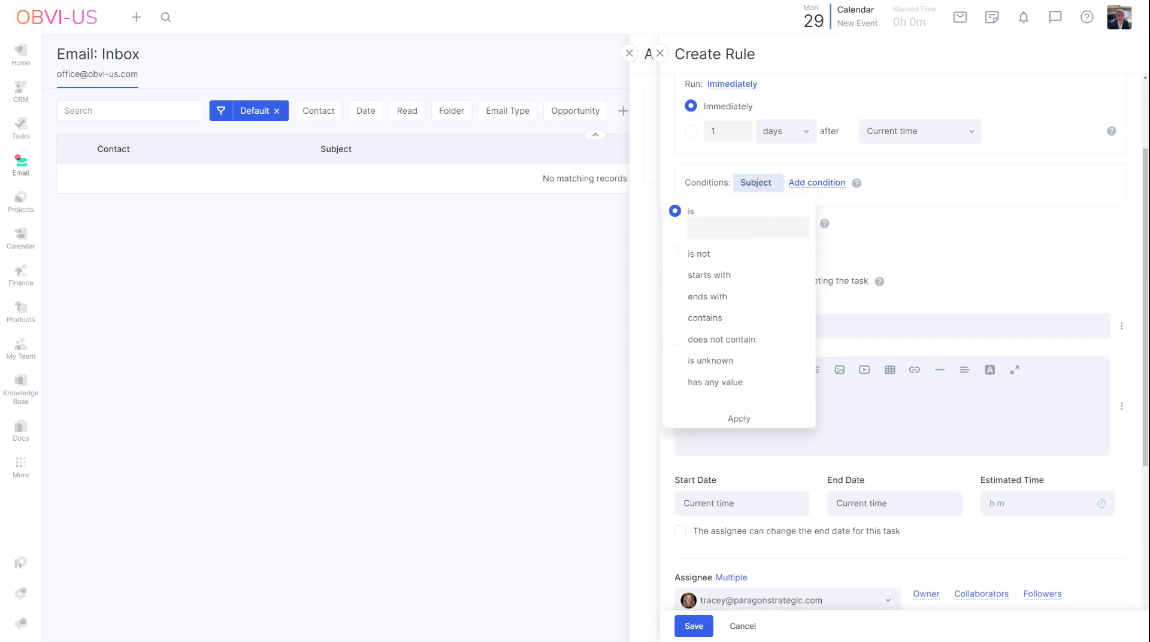
click(711, 319)
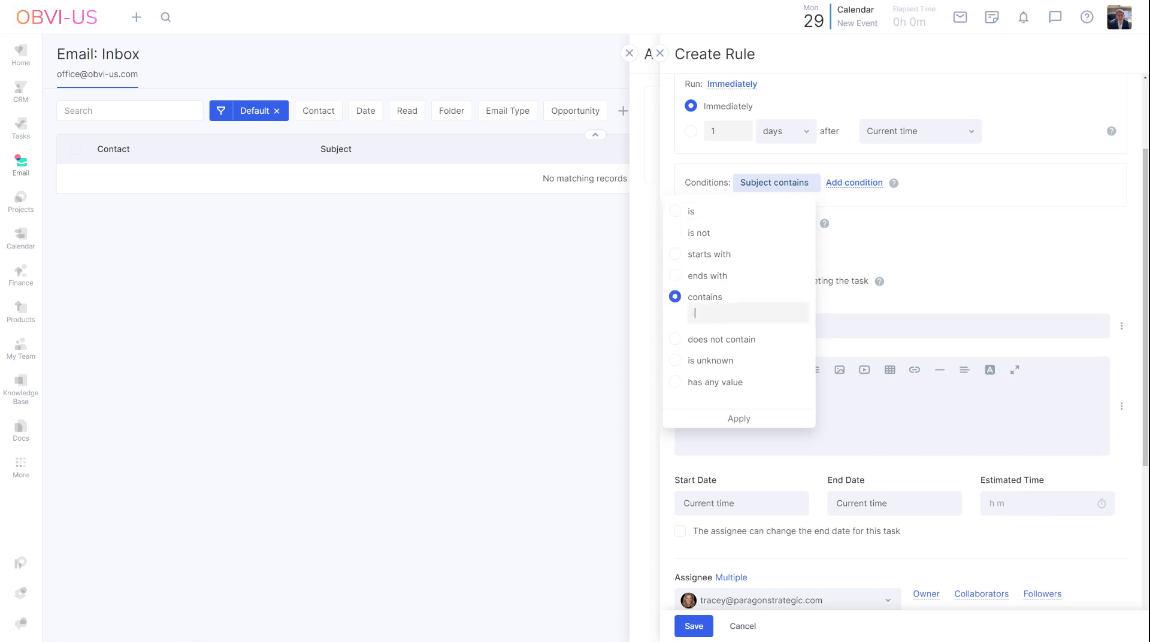
text(Flowlu)
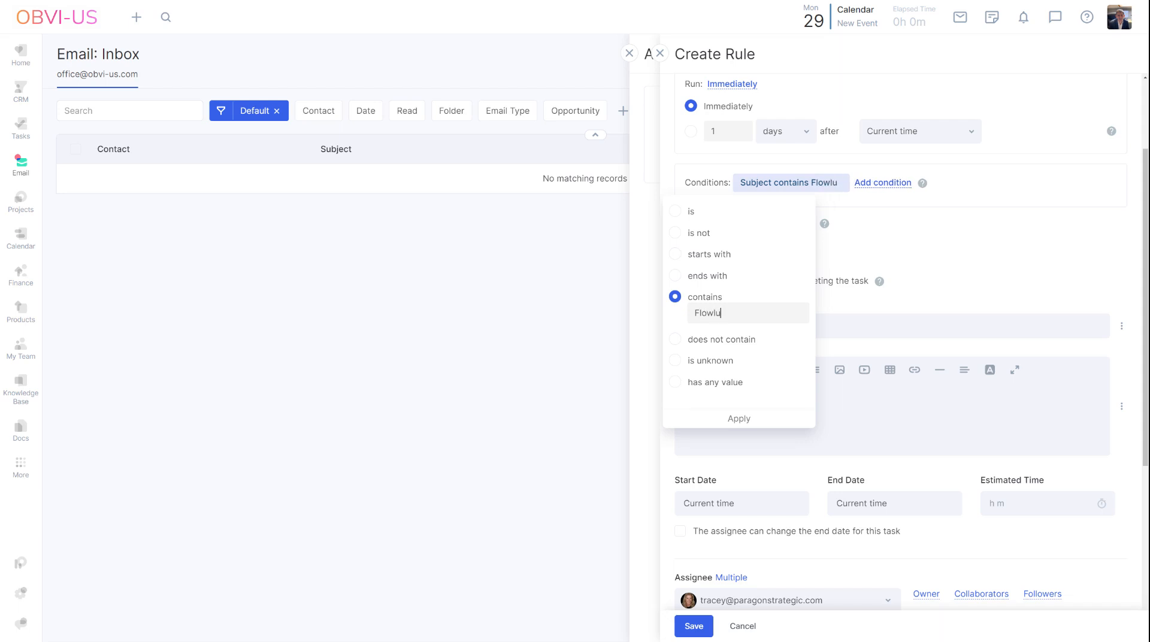
click(736, 419)
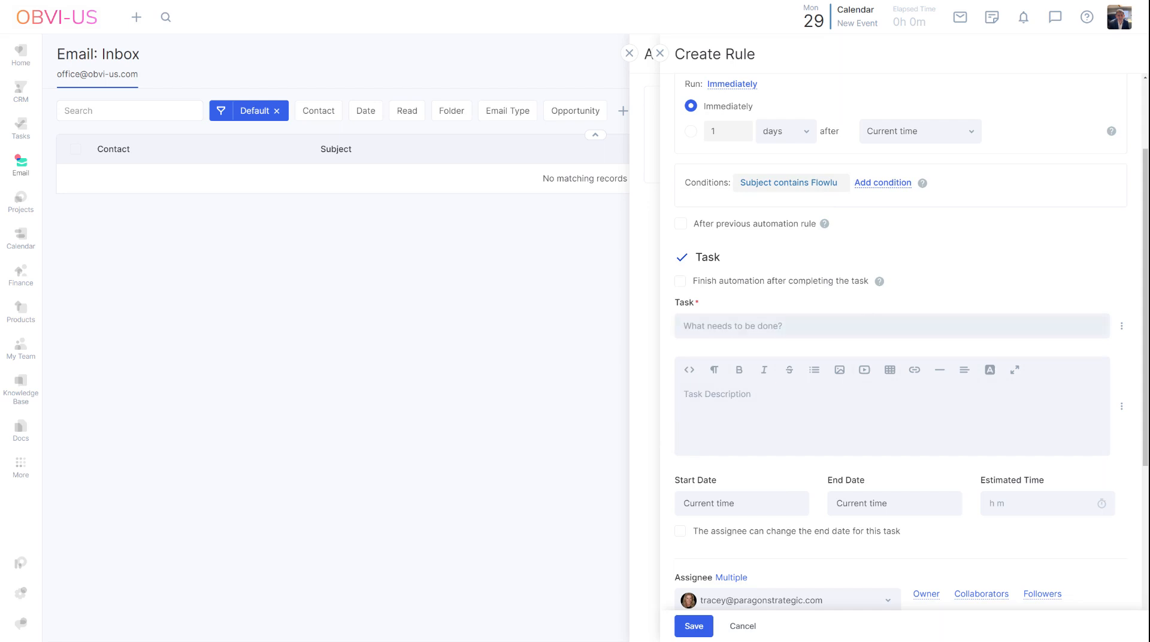
Step: Enter "Pelase review this email" as the title of the task the rule creates
click(850, 326)
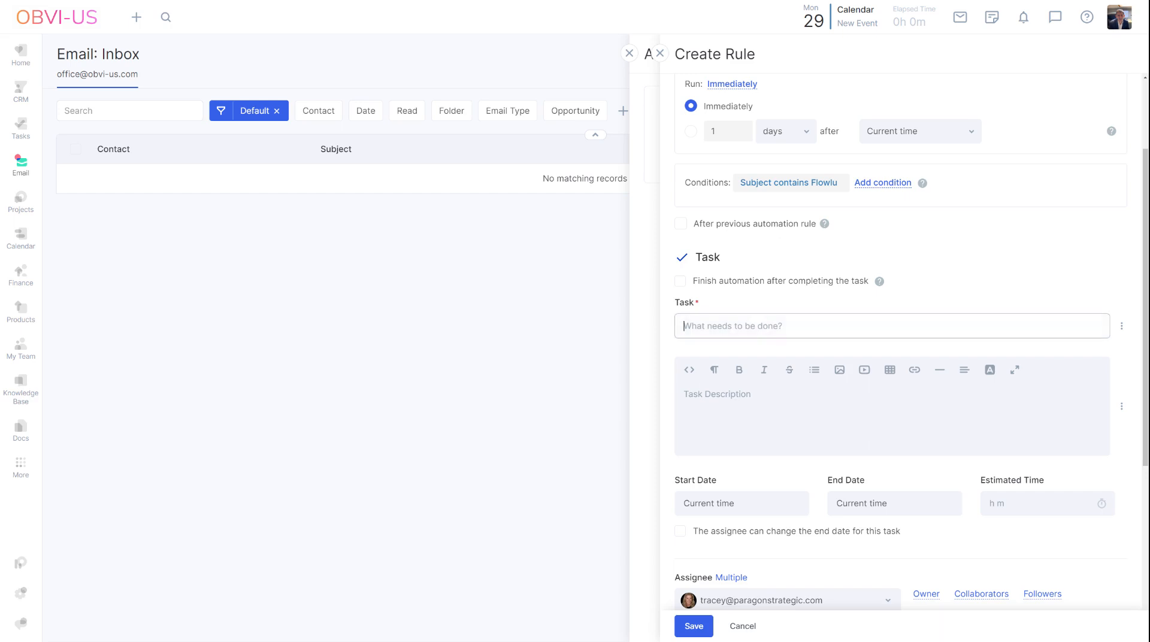
text(Pelase review this email)
key(Tab)
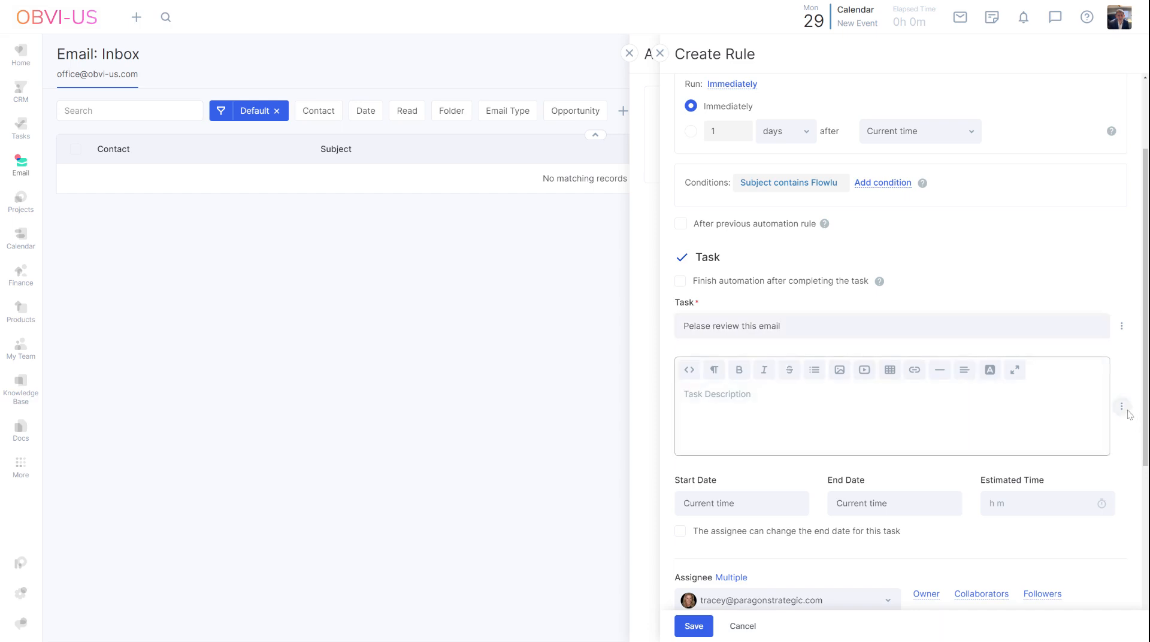
Step: Insert the email Subject and Email content variables on separate lines in the task description
click(1121, 408)
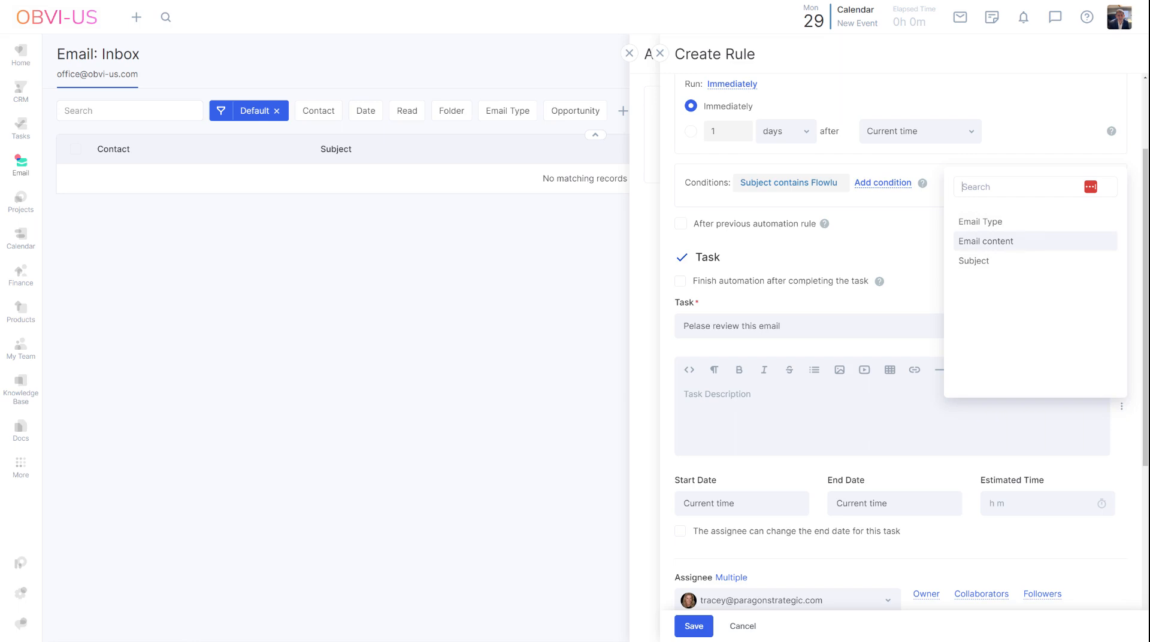
click(1007, 260)
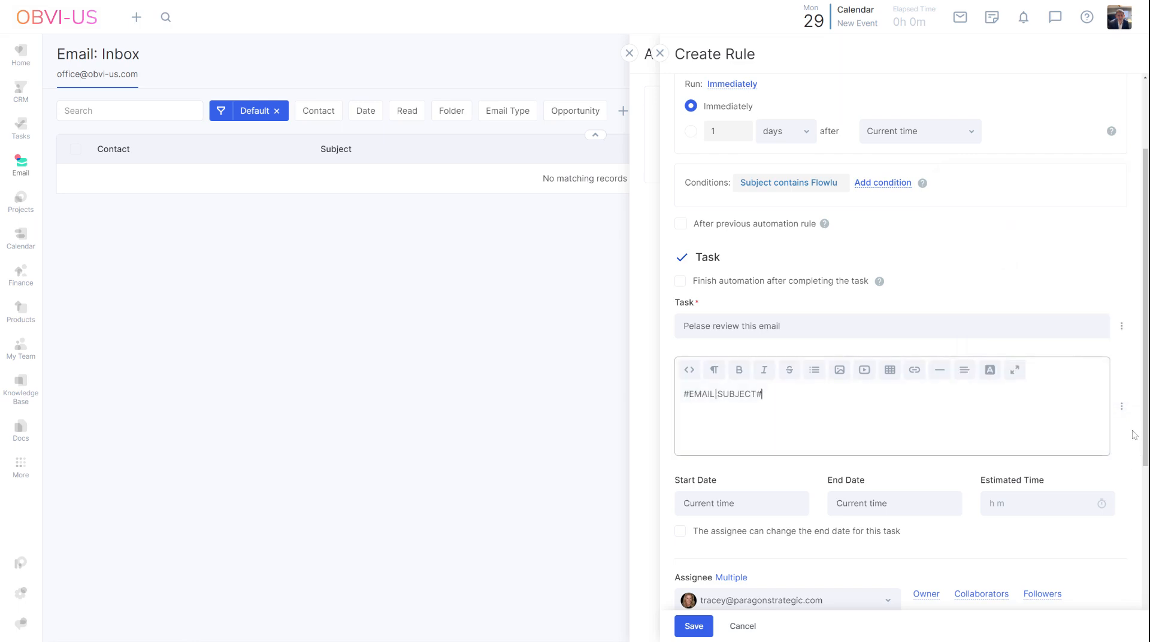
click(1122, 406)
click(1012, 241)
key(Return)
Step: Change the task's assignee to the second person offered, keeping the Default Workflow
scroll(877, 405, down, 4)
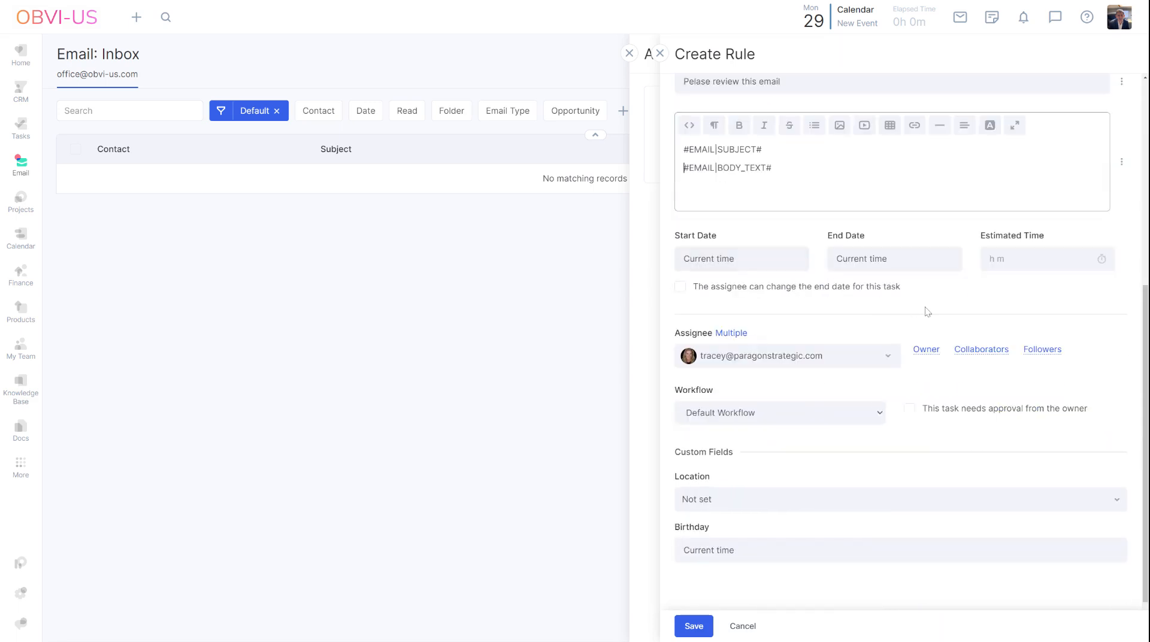
scroll(927, 312, down, 1)
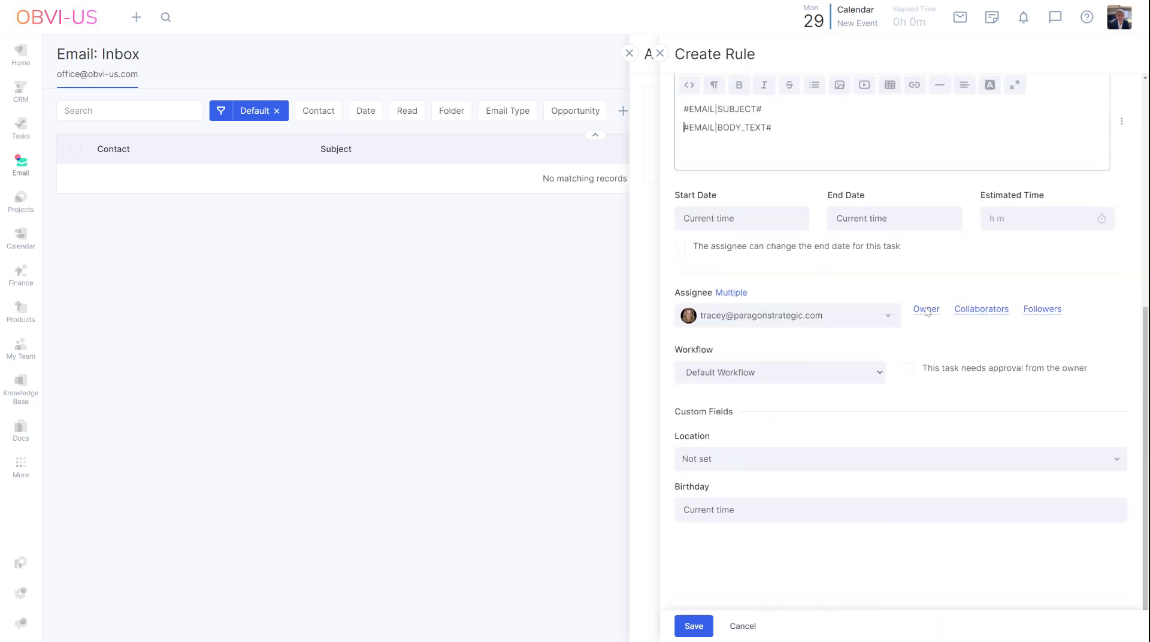
click(855, 304)
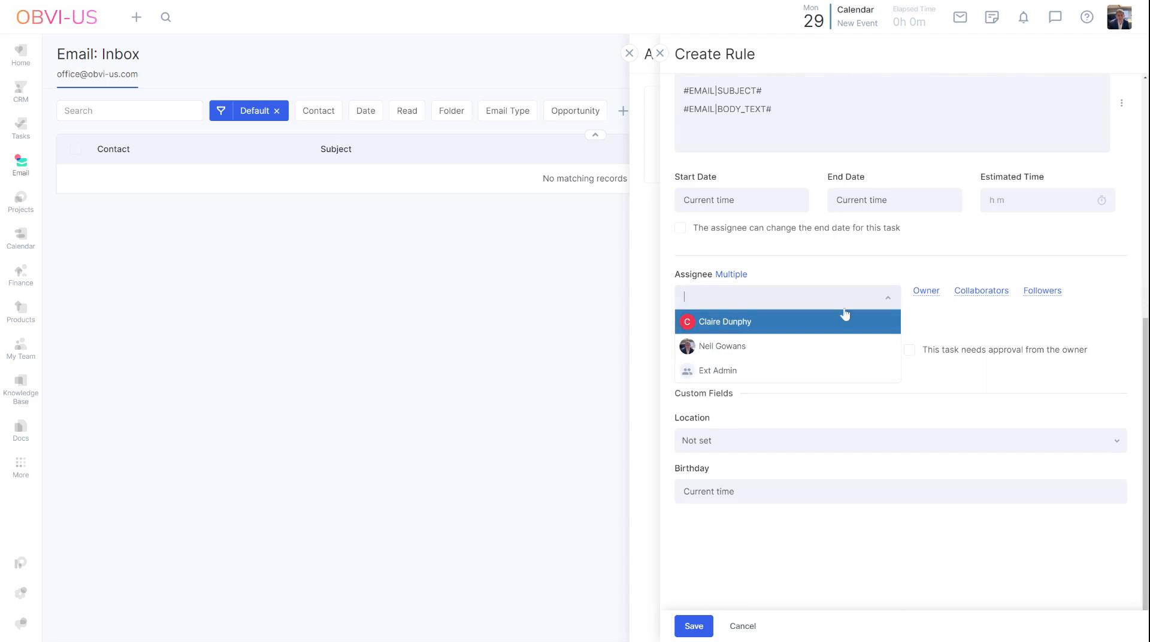
click(788, 350)
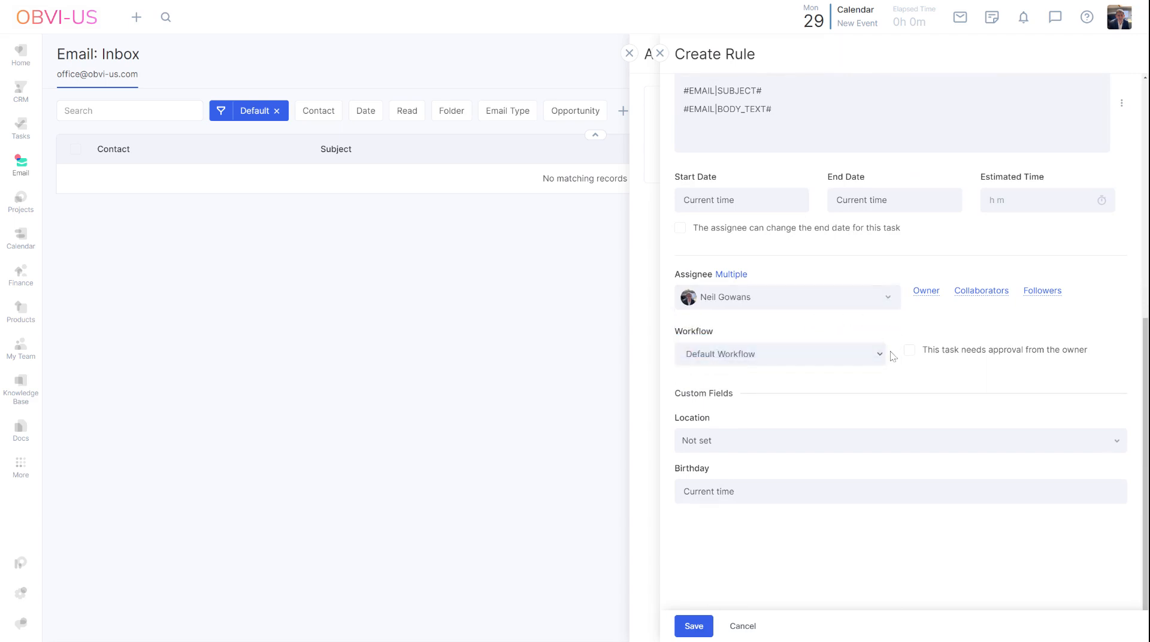
click(789, 356)
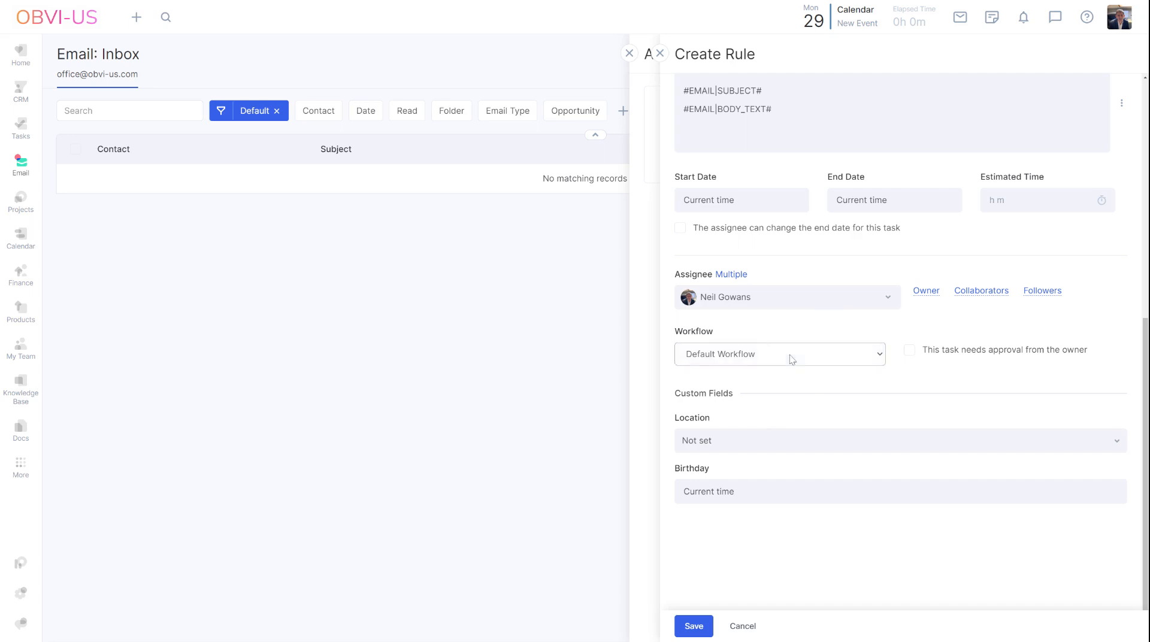
click(927, 380)
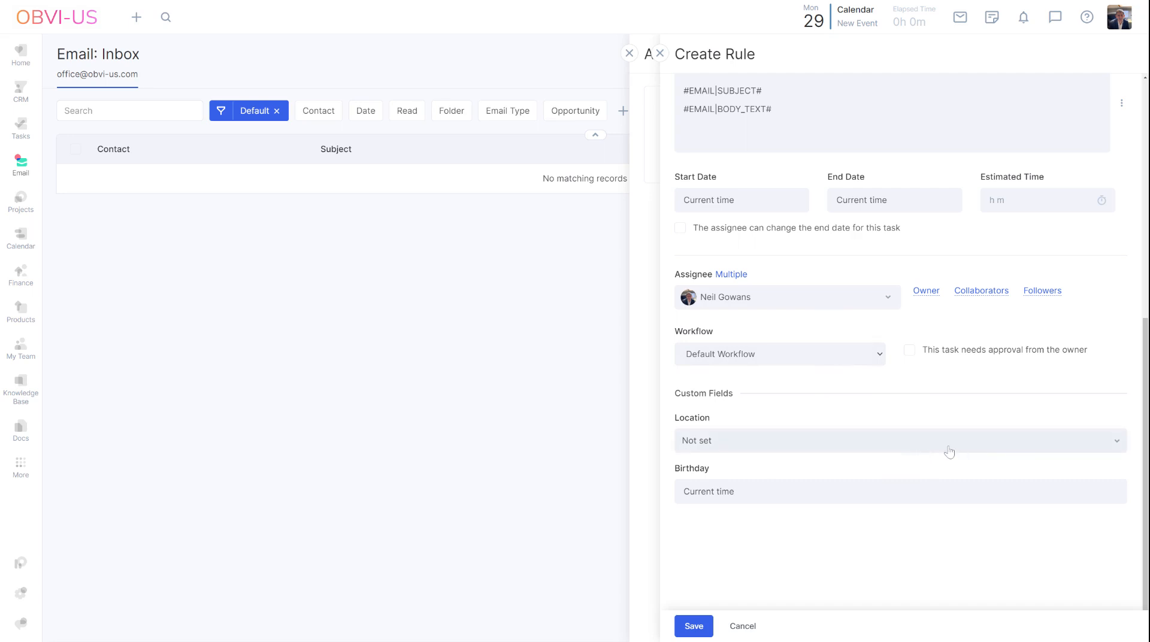
Step: Review the completed rule settings from the beginning and save the automation rule
scroll(977, 441, up, 1)
scroll(978, 441, up, 7)
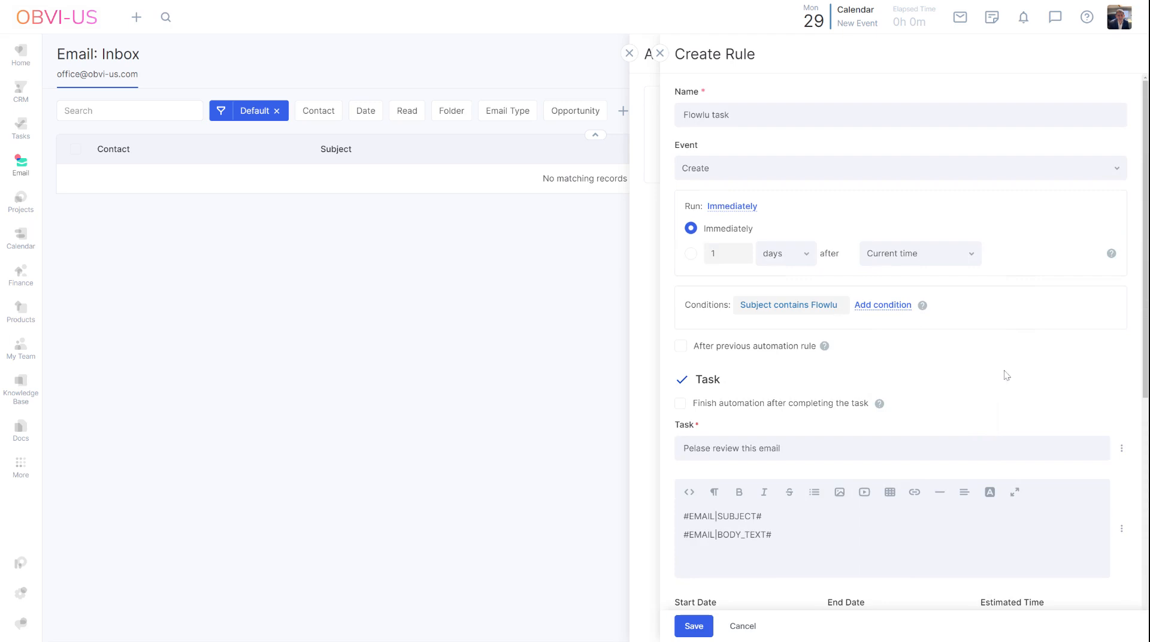
click(699, 624)
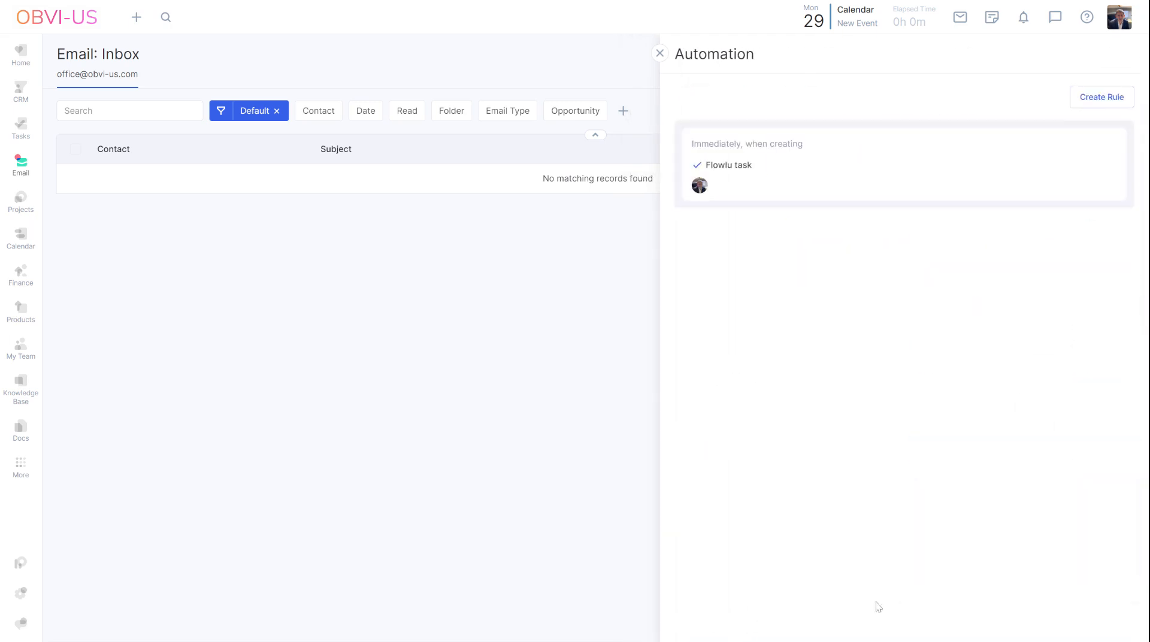